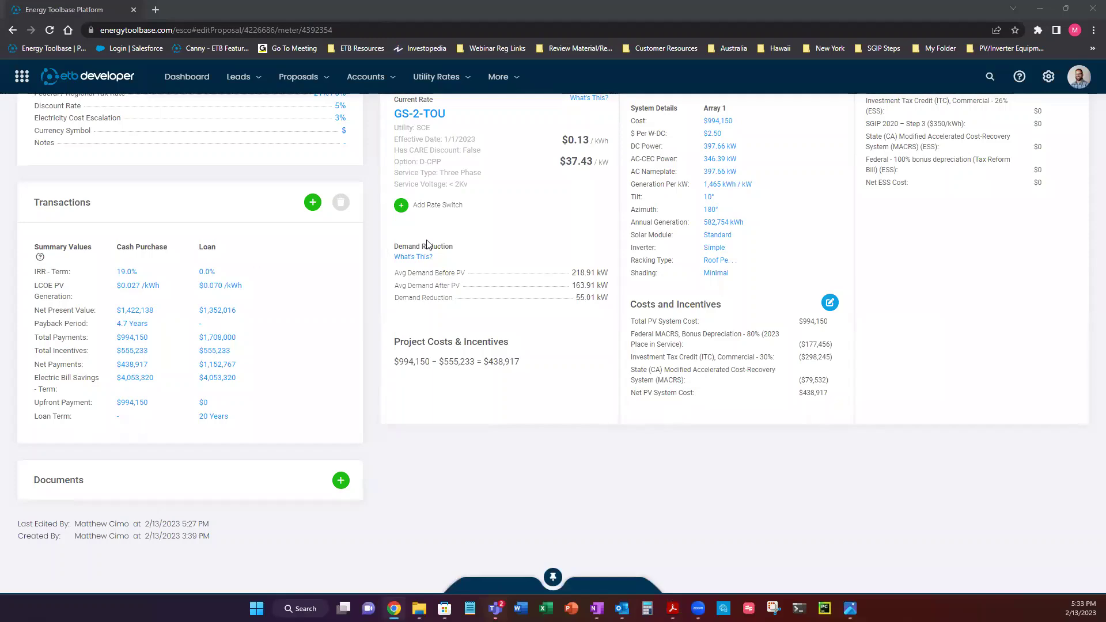
Scroll the Test Proposal down to its Documents section and highlight the section heading
scroll(427, 244, up, 2)
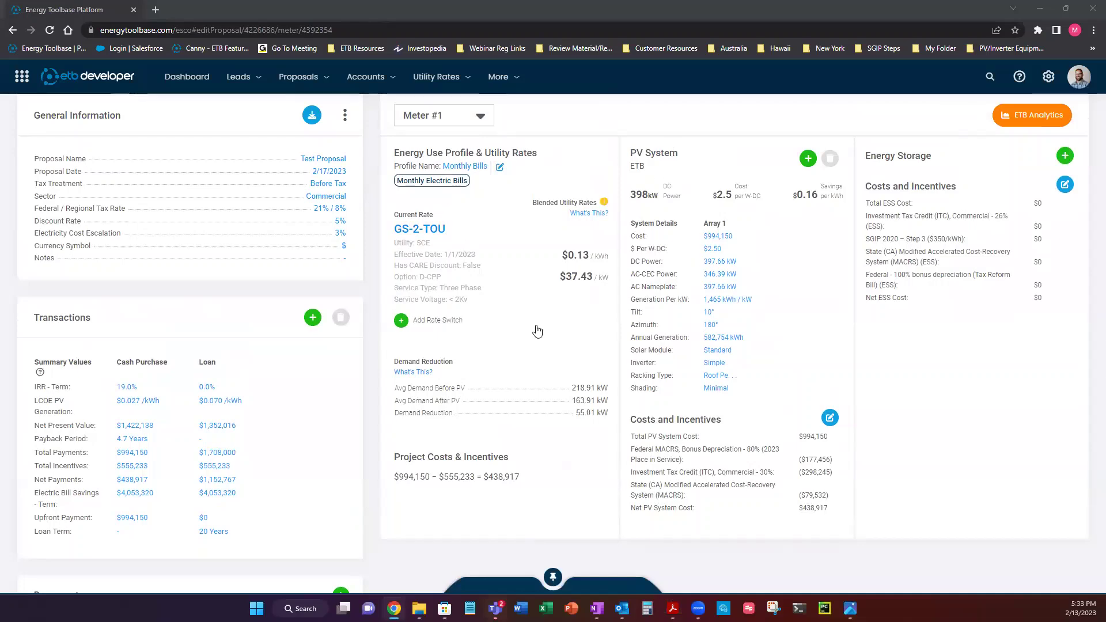
scroll(537, 331, down, 2)
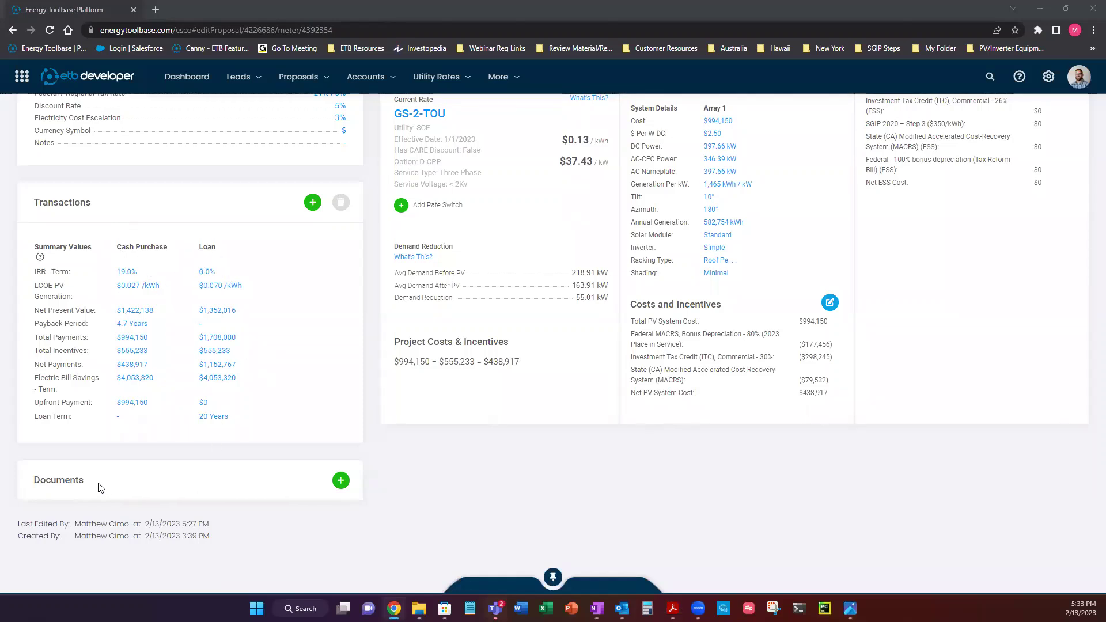
drag(95, 486, 34, 488)
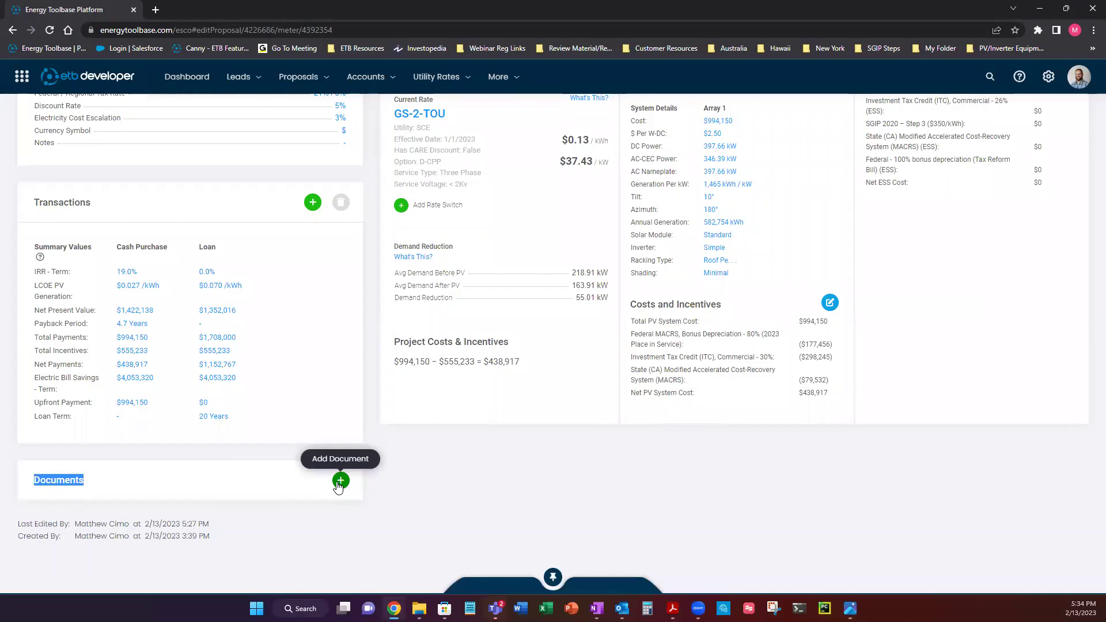
Use the green + button in the Documents section to add a new document to the proposal
click(340, 482)
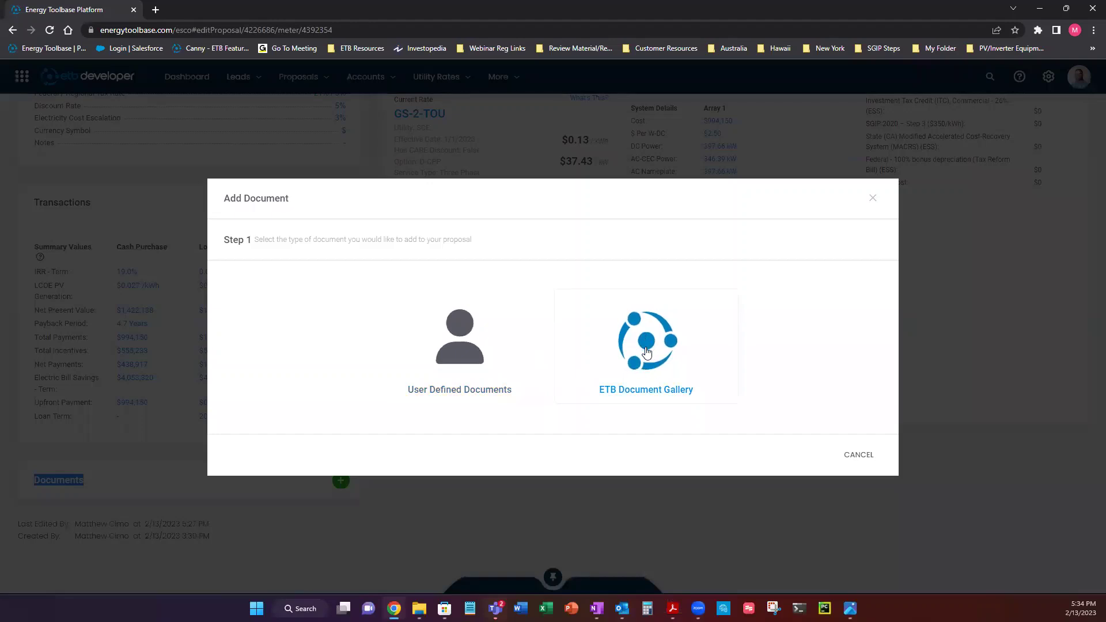
Choose the ETB Document Gallery, browse to its second page of templates, and return to page 1
click(646, 354)
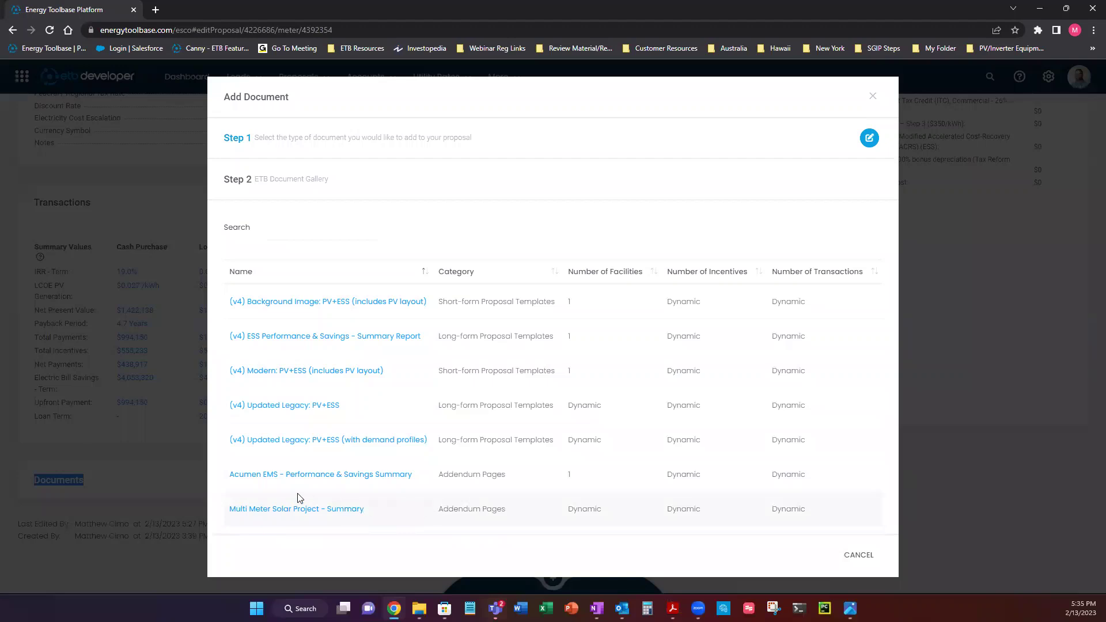
drag(439, 474, 518, 480)
click(509, 477)
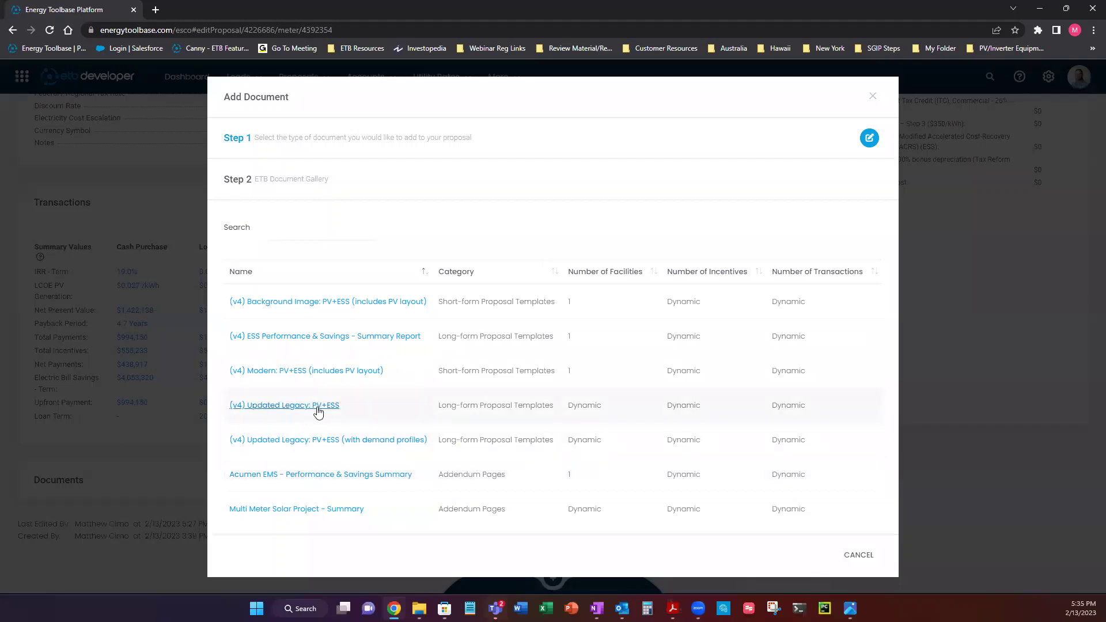
scroll(455, 421, down, 3)
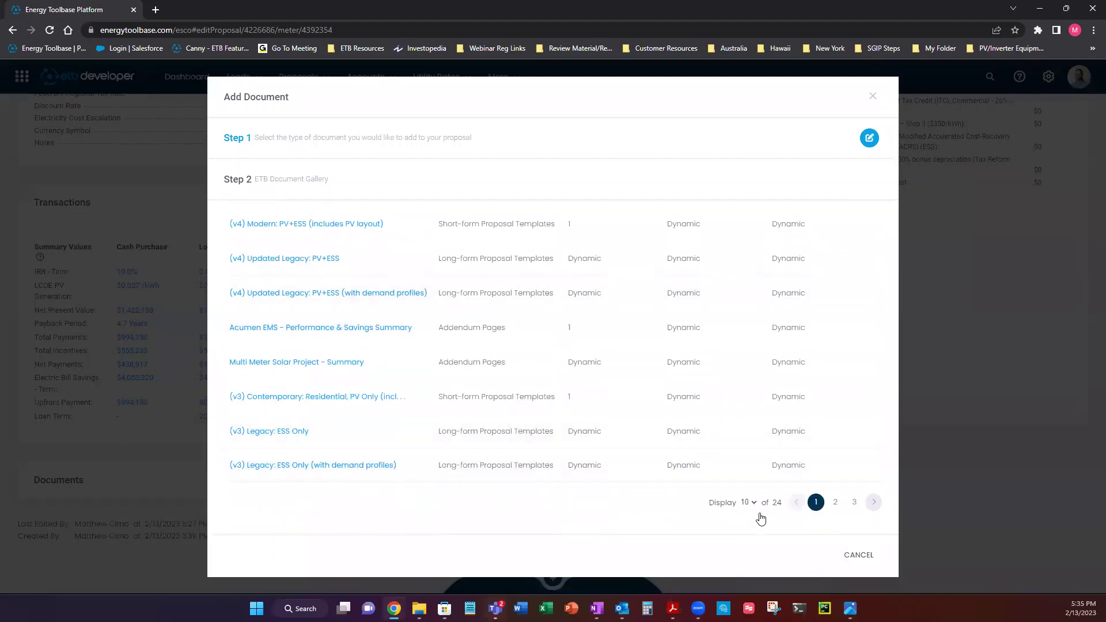
click(835, 503)
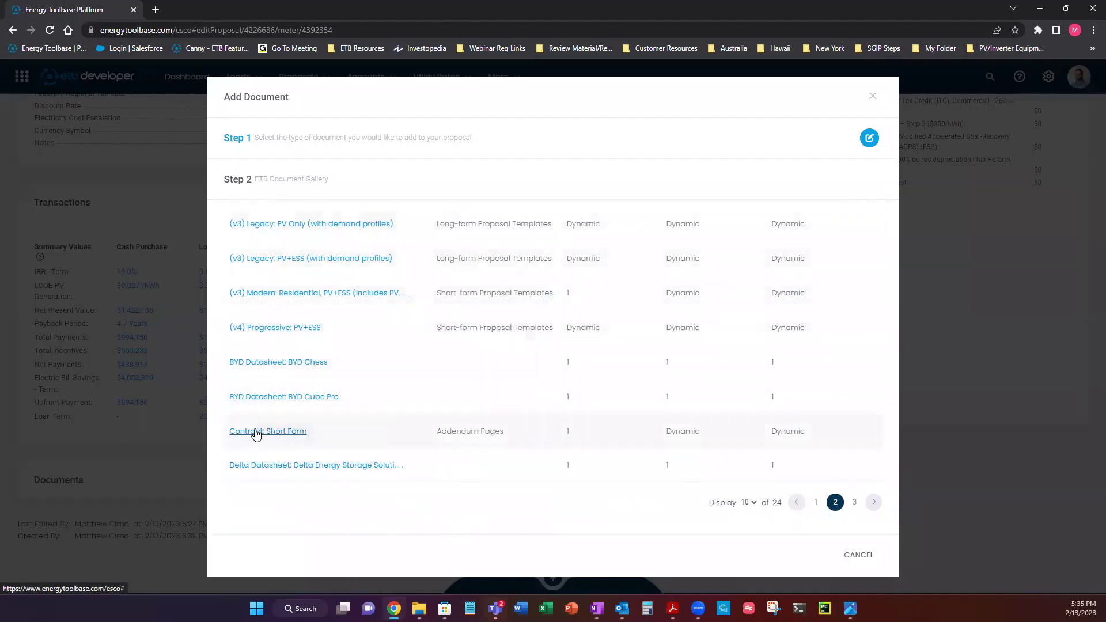
click(816, 503)
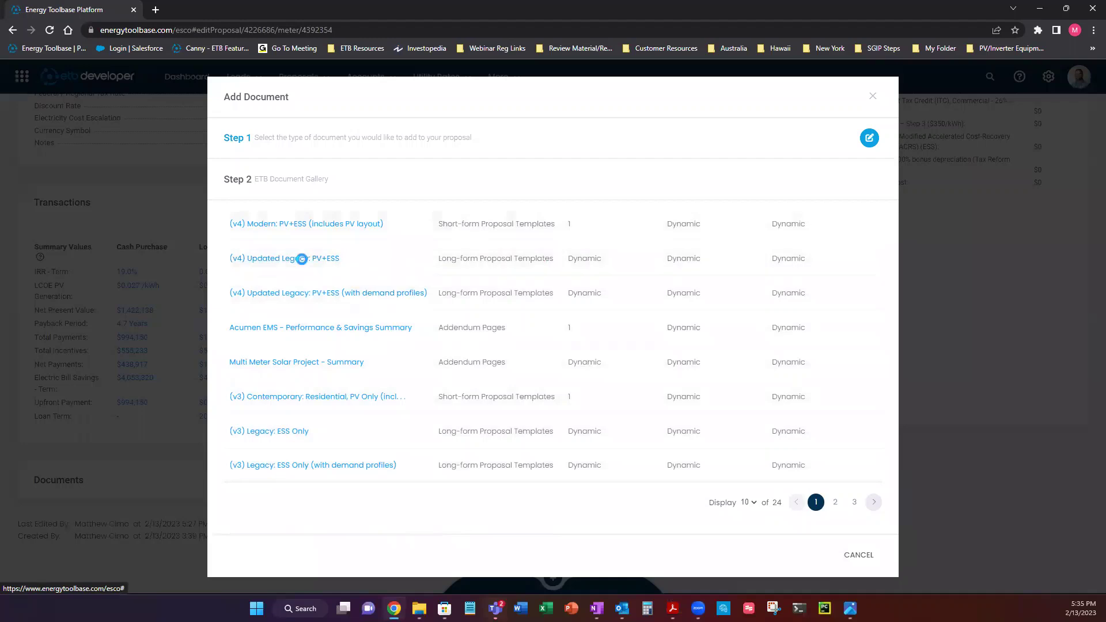
Select the (v4) Updated Legacy: PV+ESS template, save it, and open it in the Document Viewer
click(298, 258)
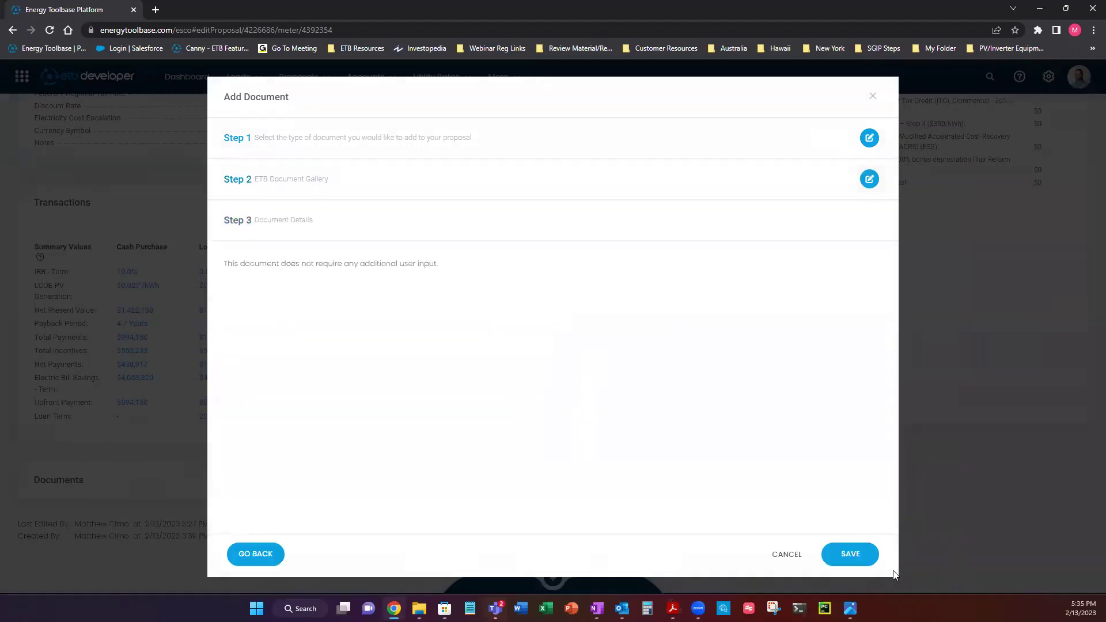
click(851, 554)
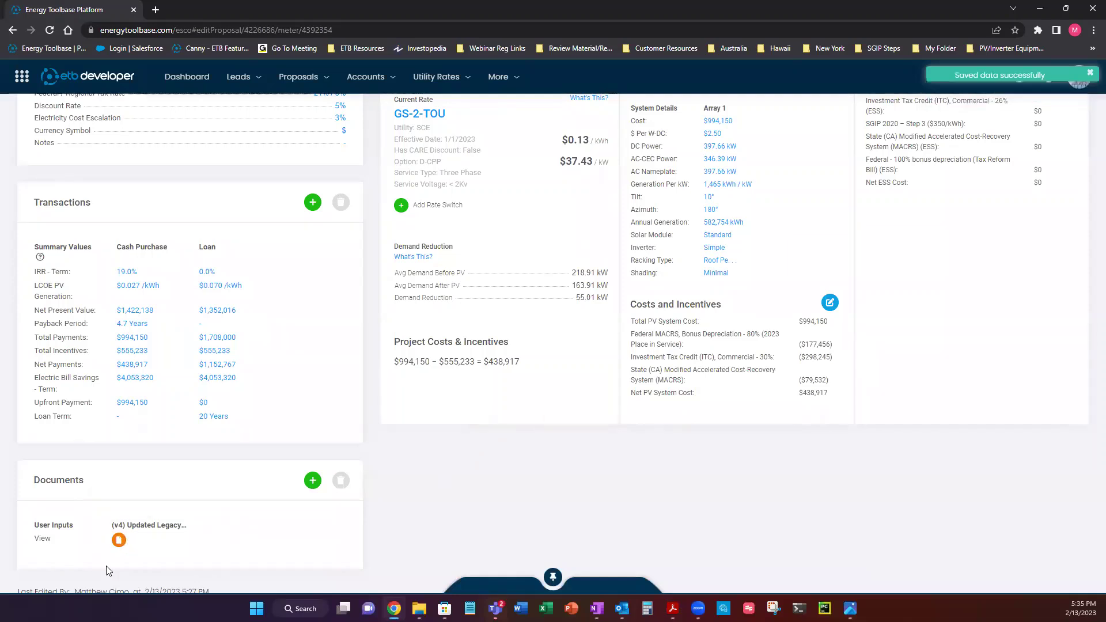
click(118, 542)
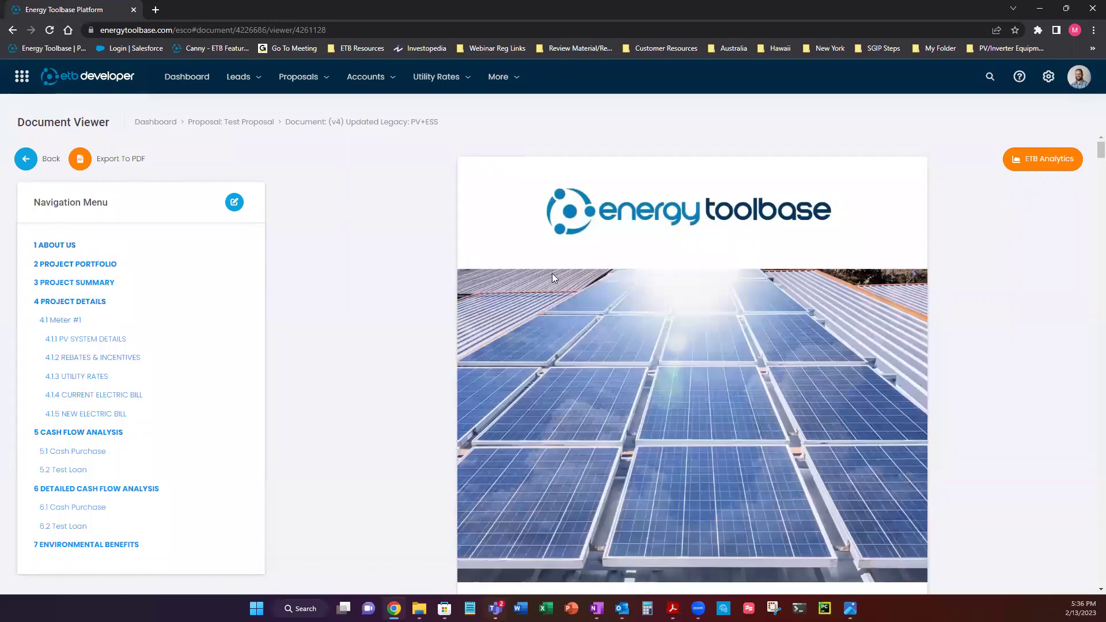
Scroll from the cover page to About Us and highlight the OUR MISSION paragraph
scroll(553, 273, down, 10)
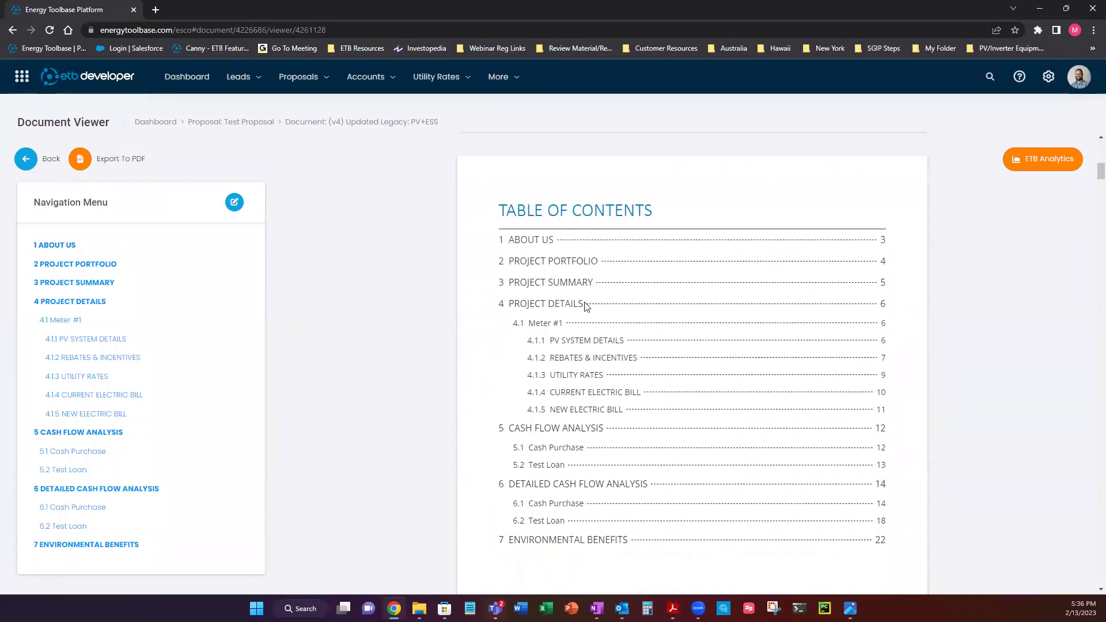
scroll(590, 317, down, 7)
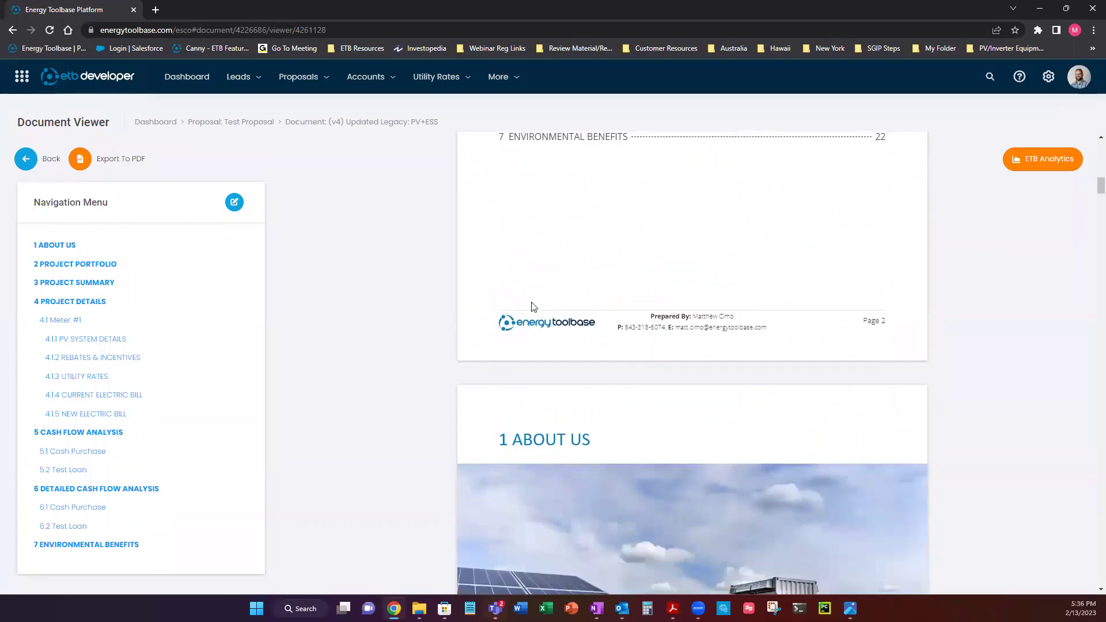
scroll(594, 323, down, 4)
scroll(594, 259, down, 2)
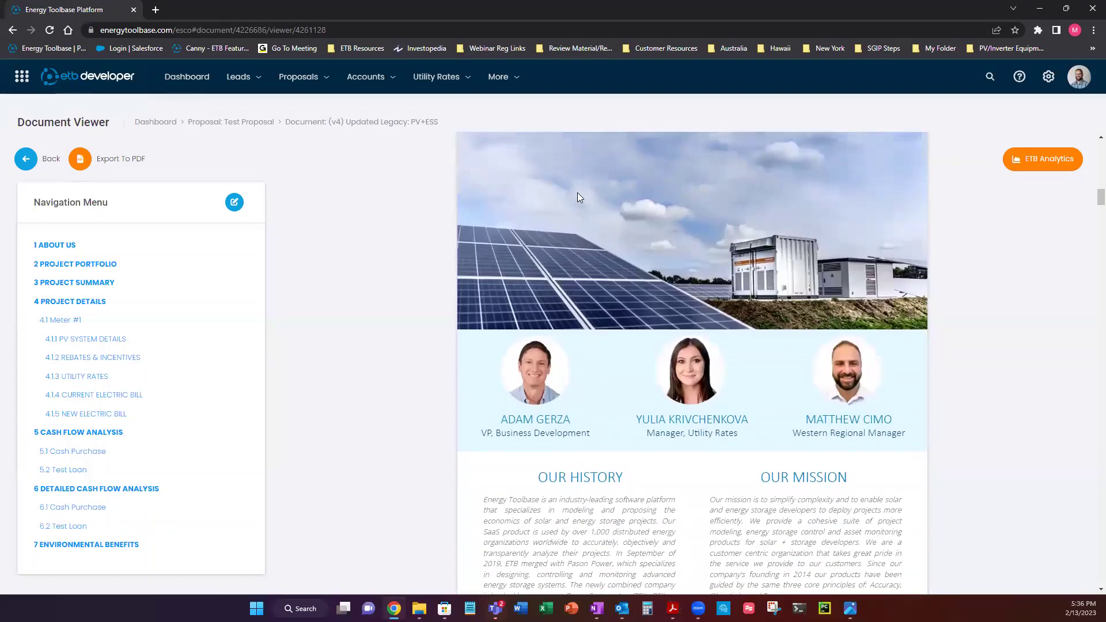
scroll(578, 198, up, 2)
scroll(620, 242, down, 1)
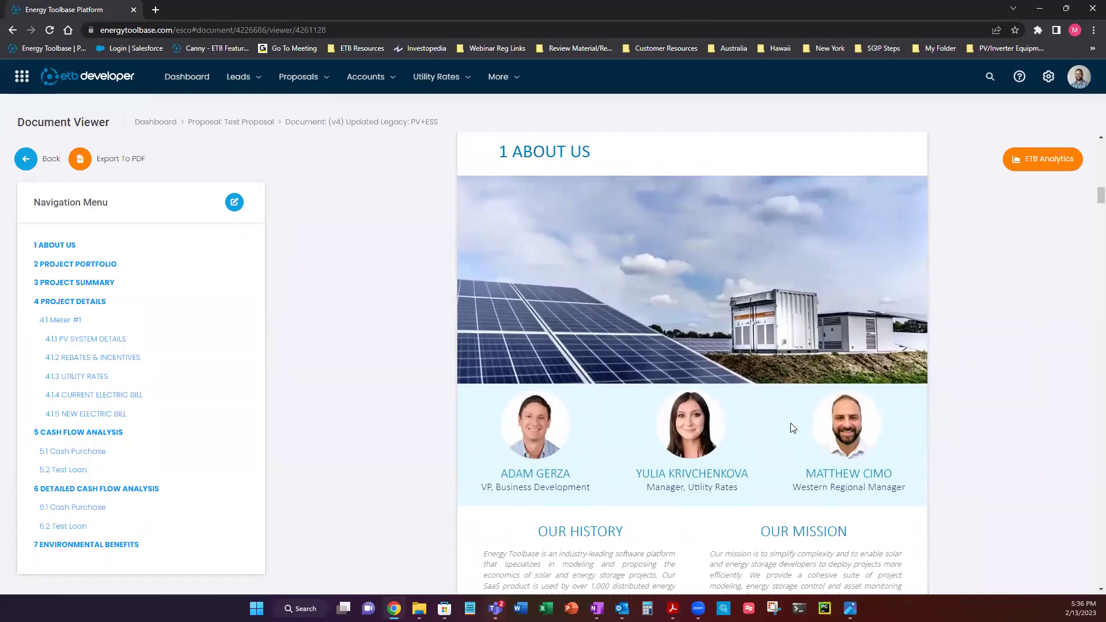
scroll(793, 422, down, 2)
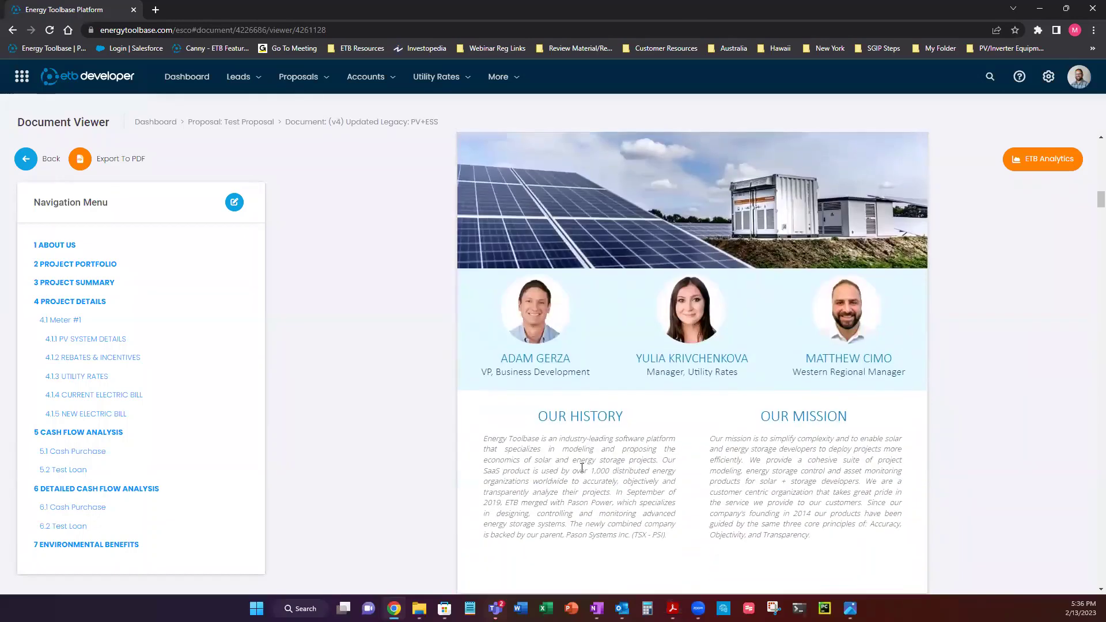
drag(537, 418, 663, 538)
drag(739, 417, 864, 542)
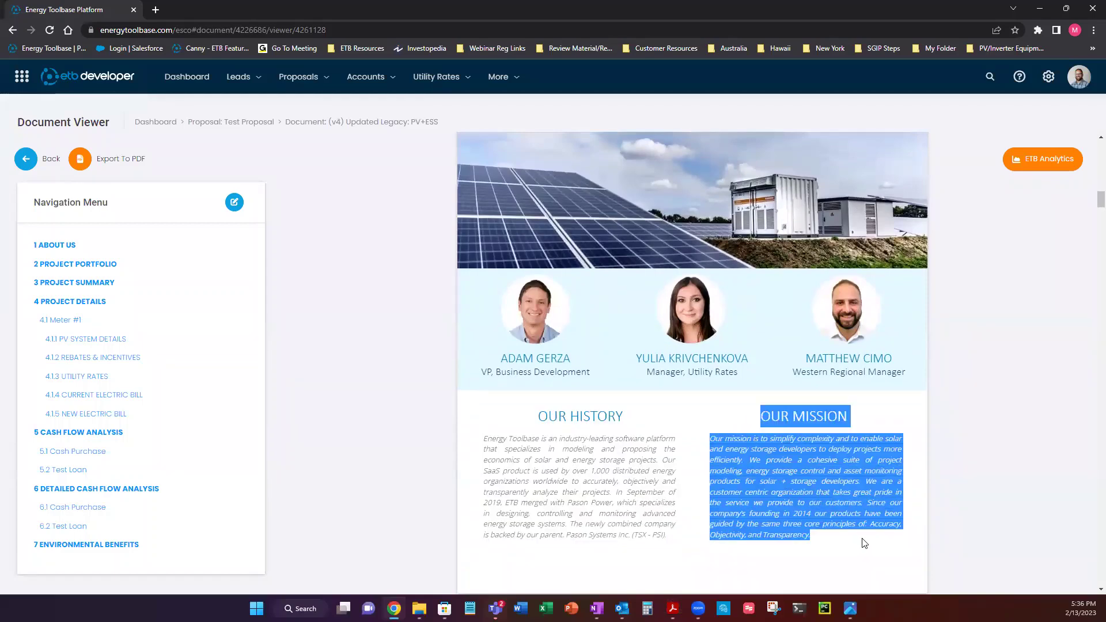
Check the Marina Sun HOA system rating and location in Project Portfolio, then reach 3 Project Summary
scroll(859, 536, down, 7)
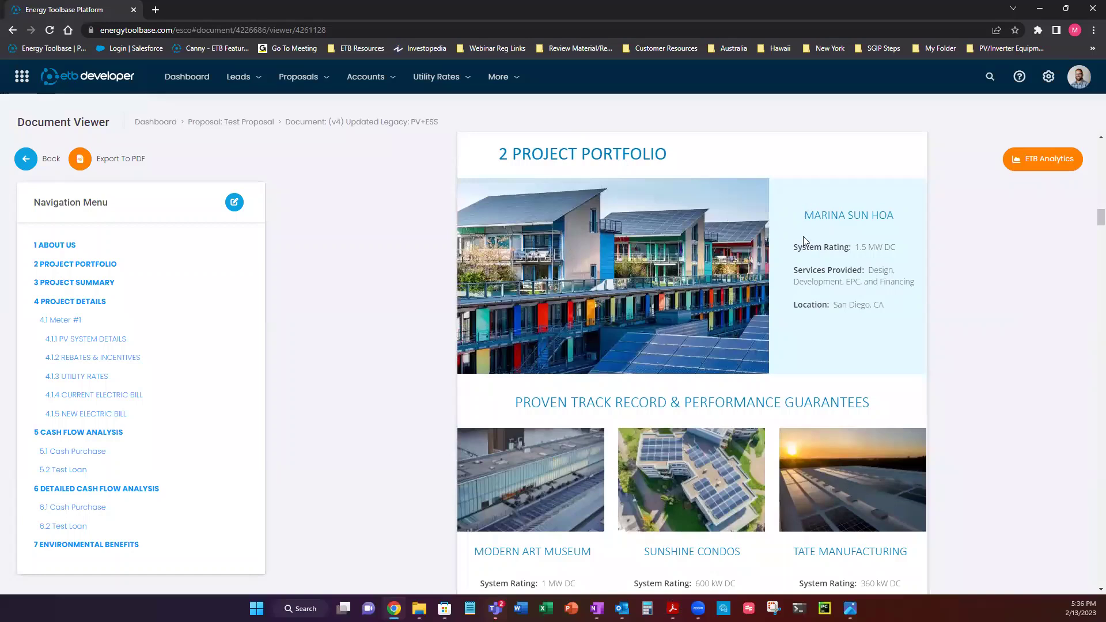
drag(800, 243, 849, 265)
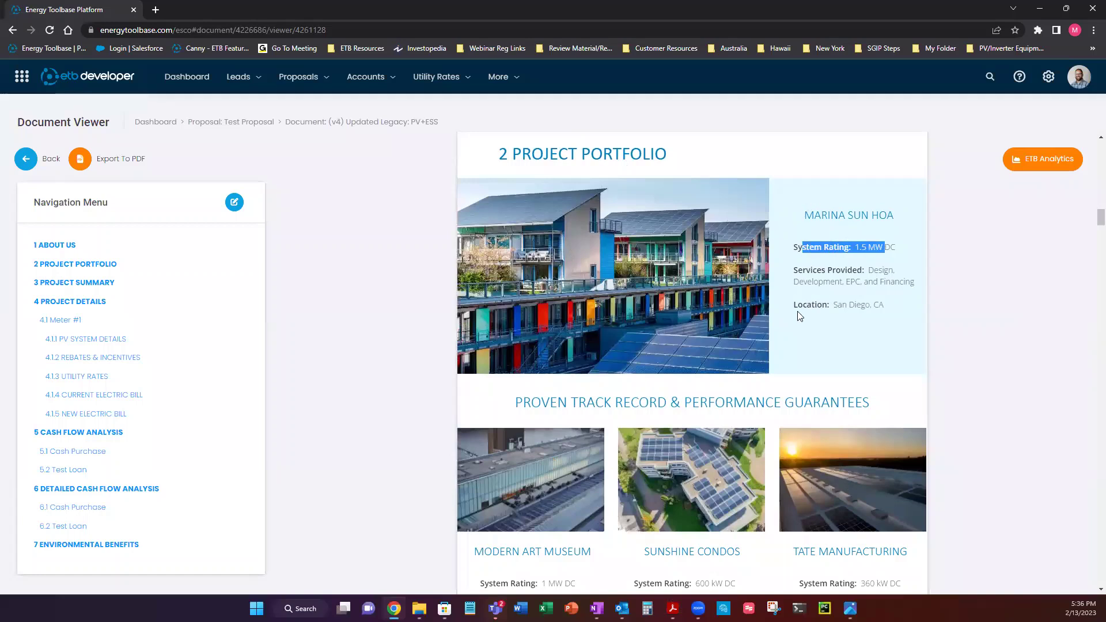
drag(798, 305, 867, 323)
scroll(666, 513, down, 2)
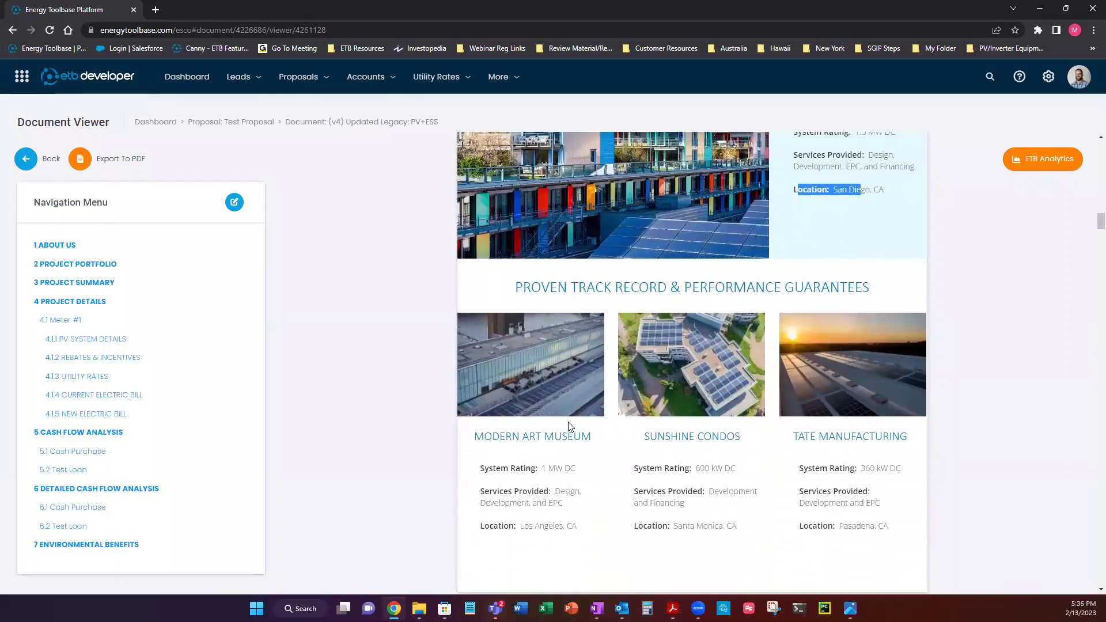
scroll(581, 414, down, 10)
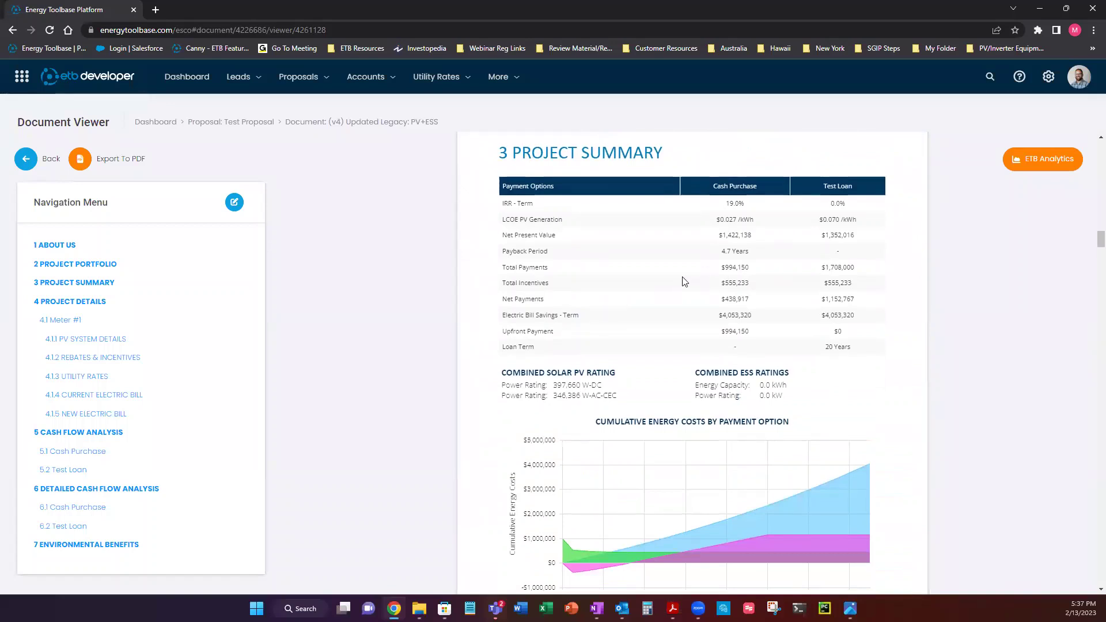
Compare the Cash Purchase and Test Loan headings, then review the $994,150 and $438,917 PV system costs
drag(713, 191, 853, 186)
click(880, 192)
scroll(750, 268, down, 15)
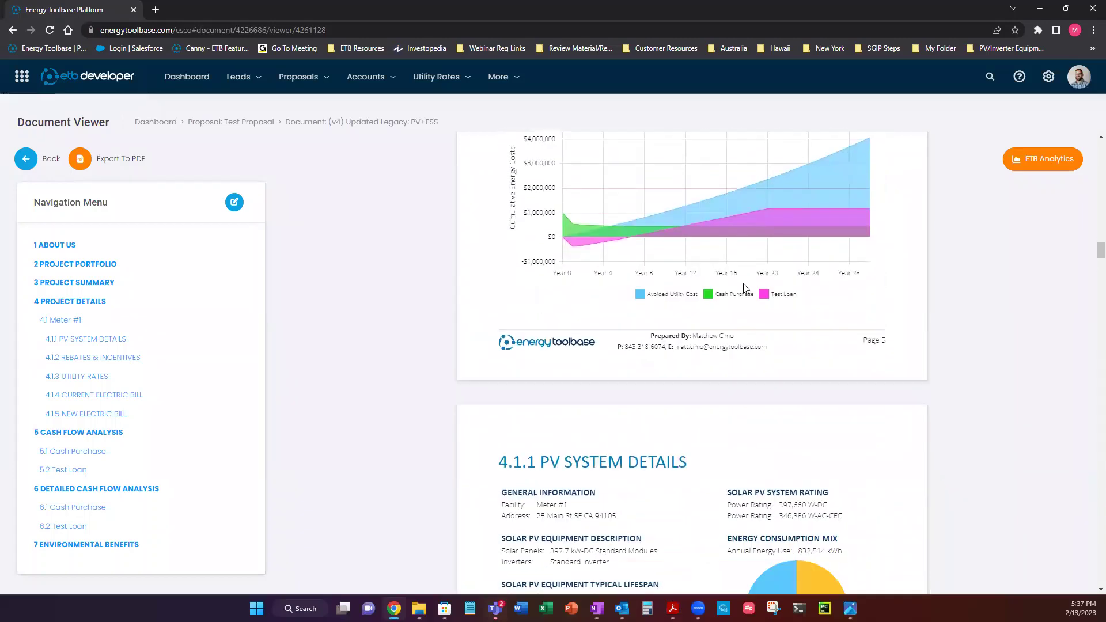
scroll(745, 288, down, 1)
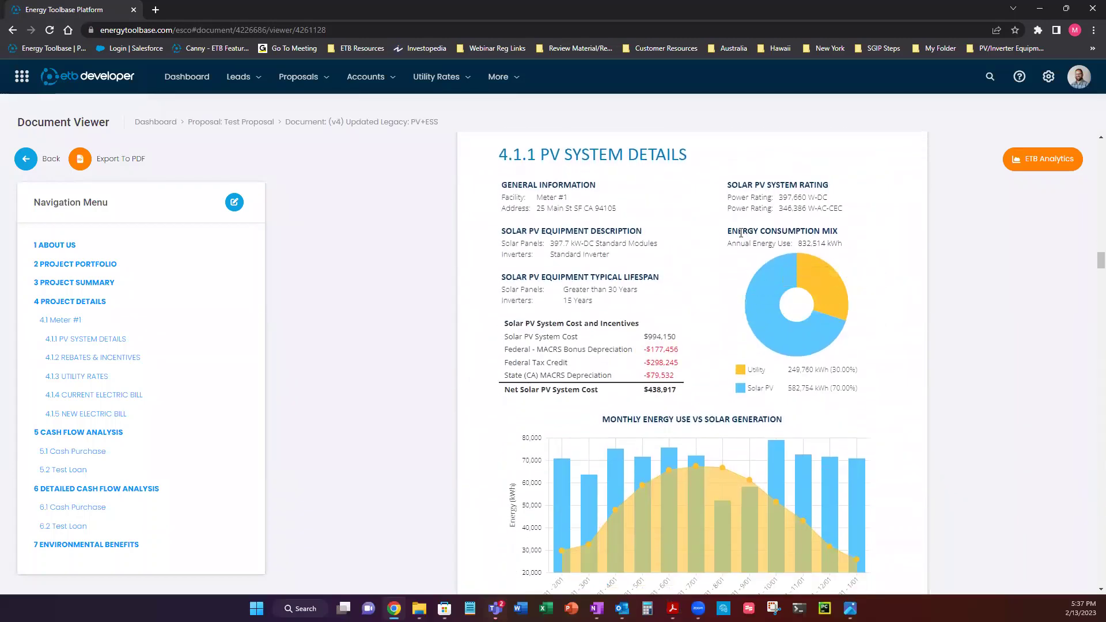
mouse_move(834, 286)
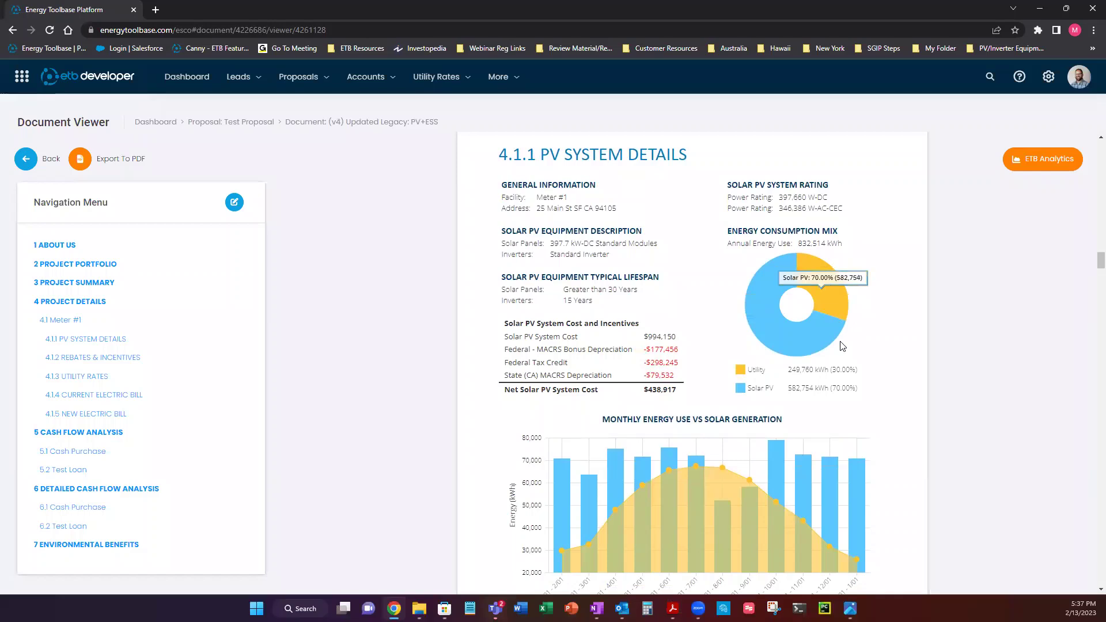
mouse_move(808, 349)
mouse_move(813, 267)
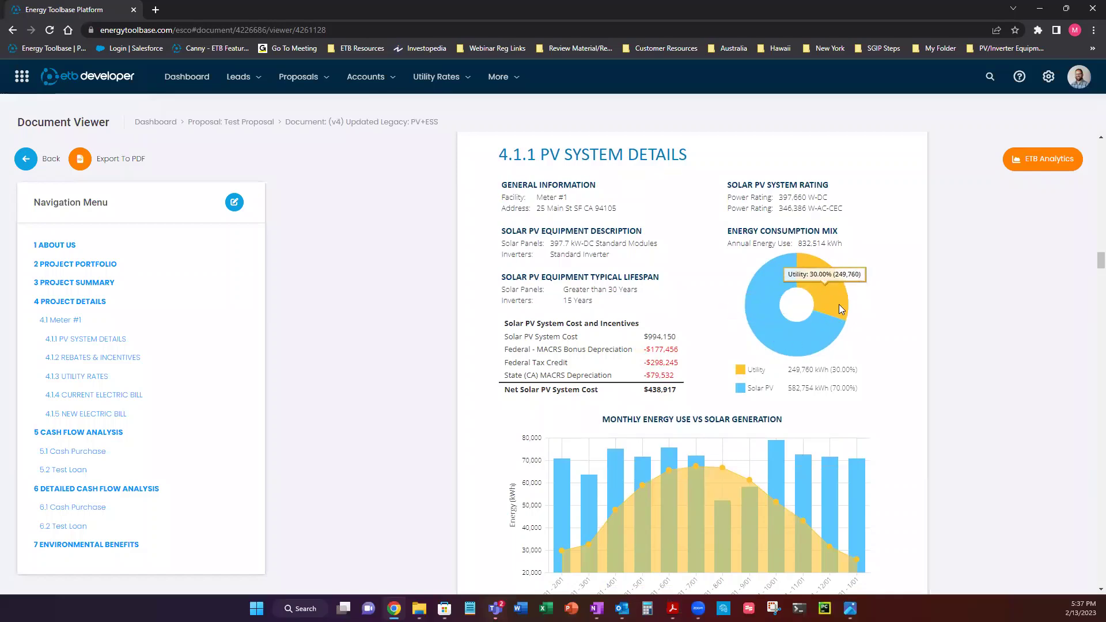
double_click(660, 336)
drag(645, 390, 683, 392)
click(715, 398)
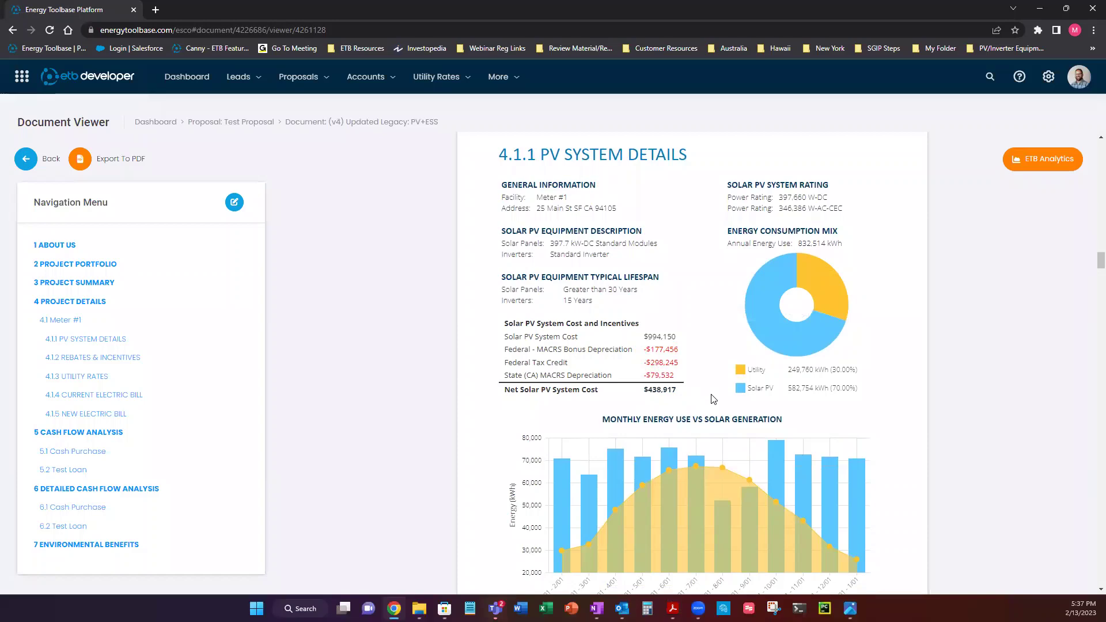
Hide and re-show the Solar Generation and Energy Use chart series, then continue to 4.1.2
scroll(714, 399, down, 2)
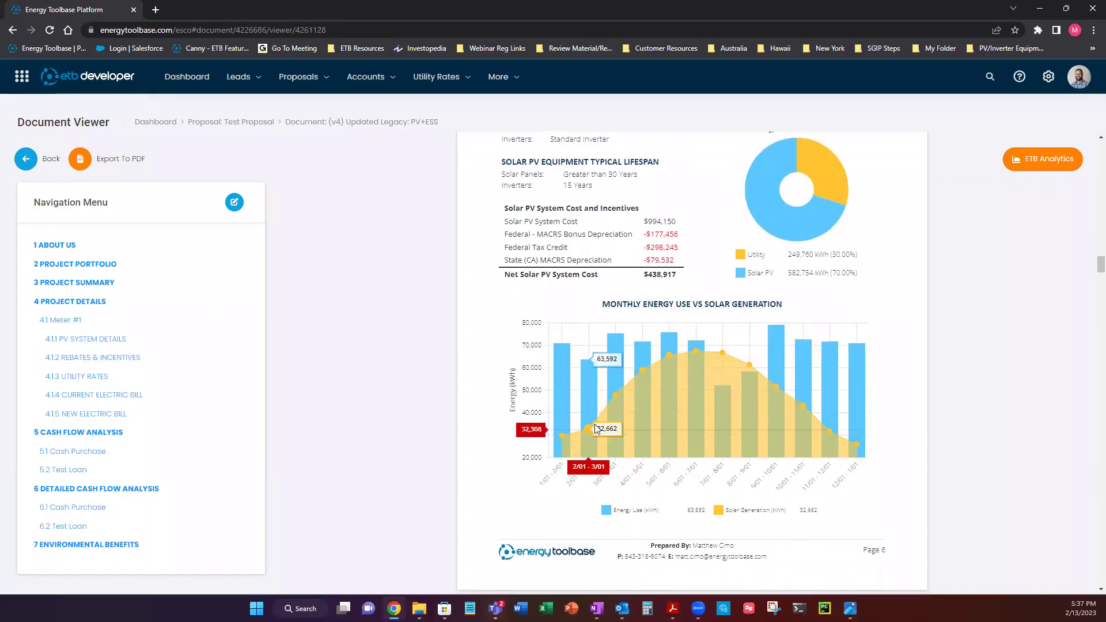
mouse_move(619, 397)
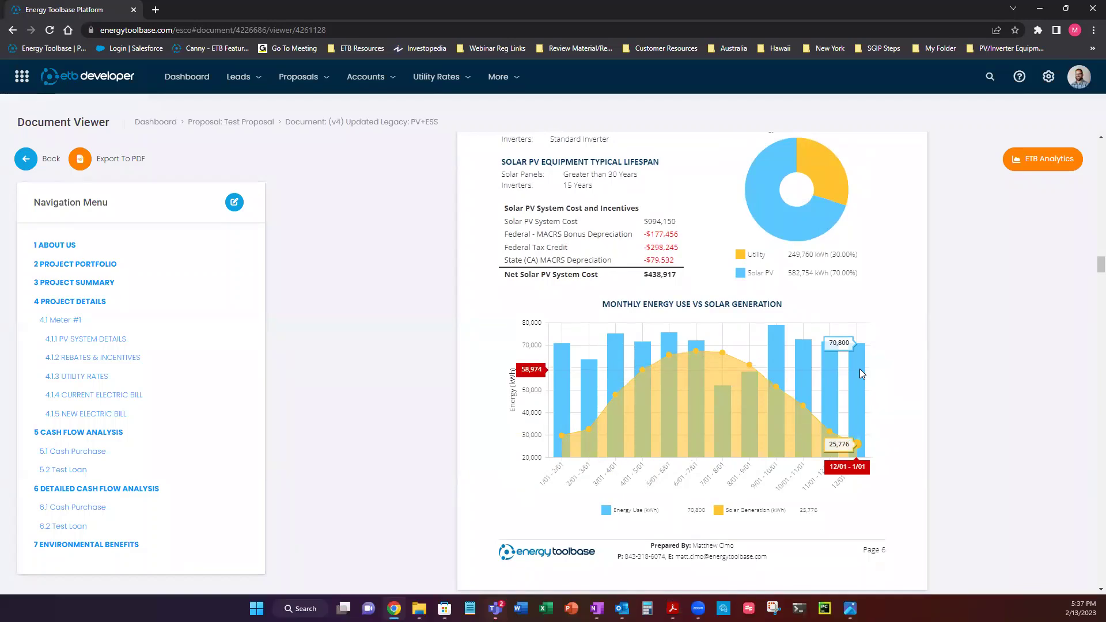
click(723, 518)
click(609, 512)
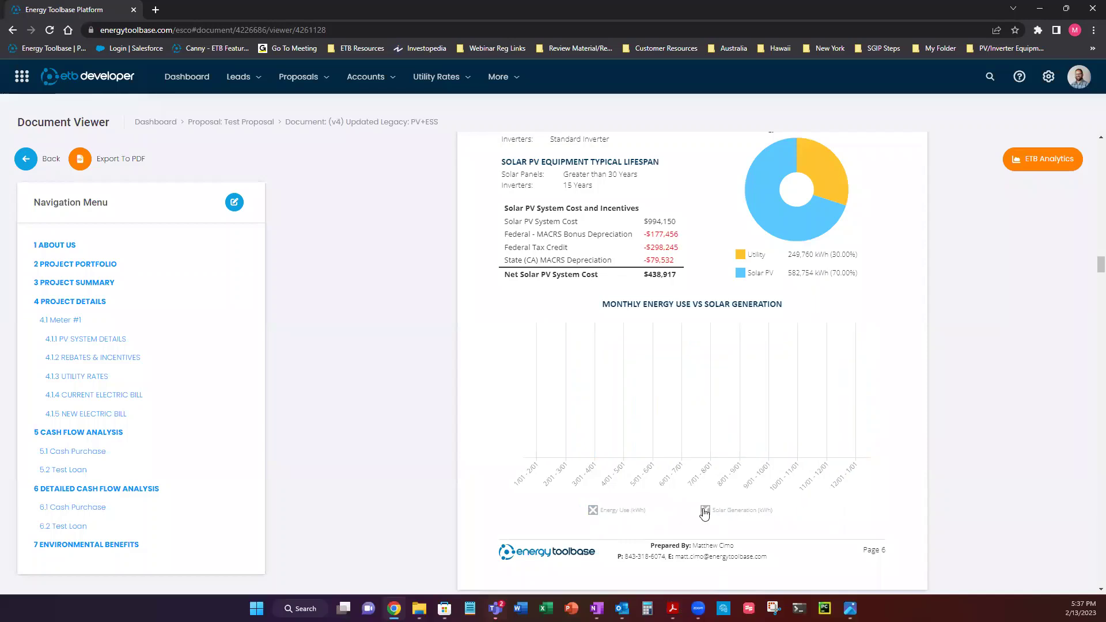
click(705, 512)
click(612, 513)
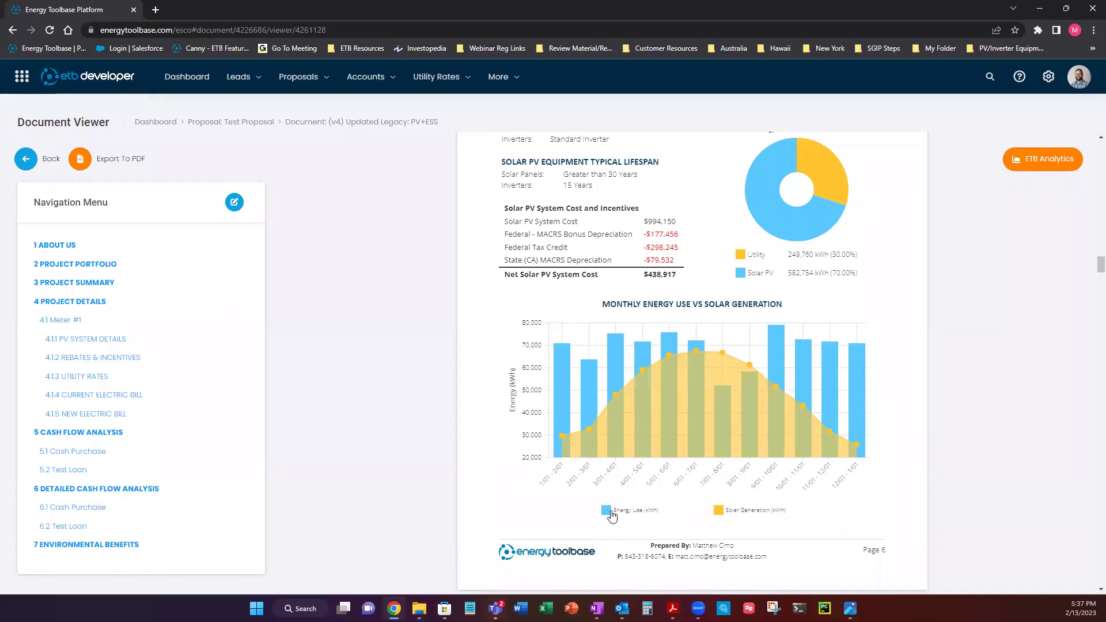
scroll(652, 386, down, 8)
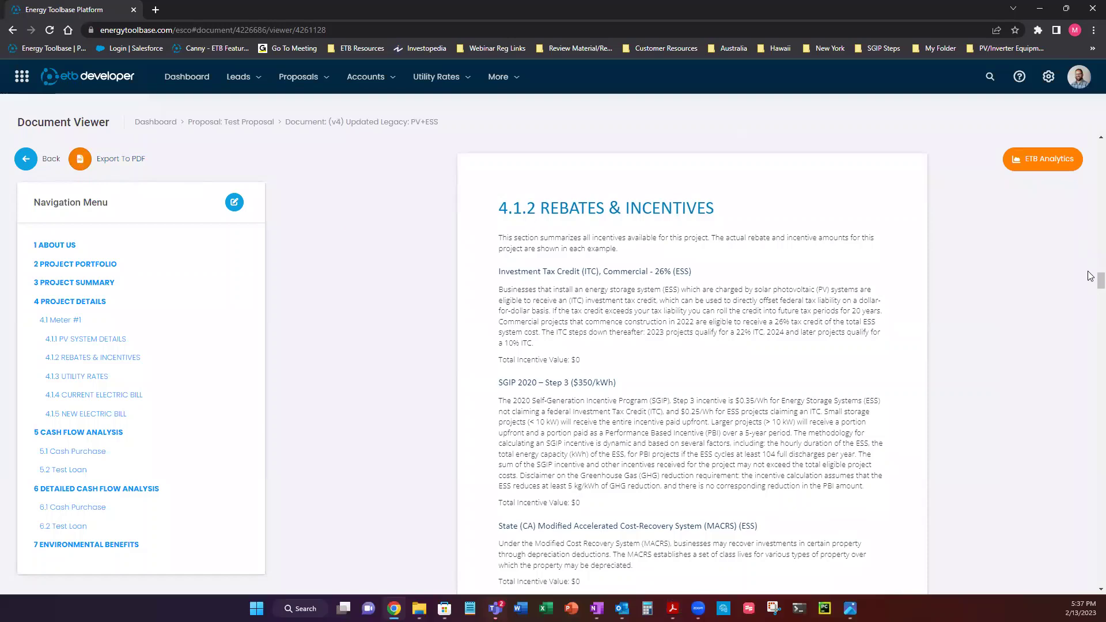
Review the incentive values: $177,456 bonus depreciation, $298,245 federal tax credit, $79,532 state MACRS
scroll(1091, 285, down, 1)
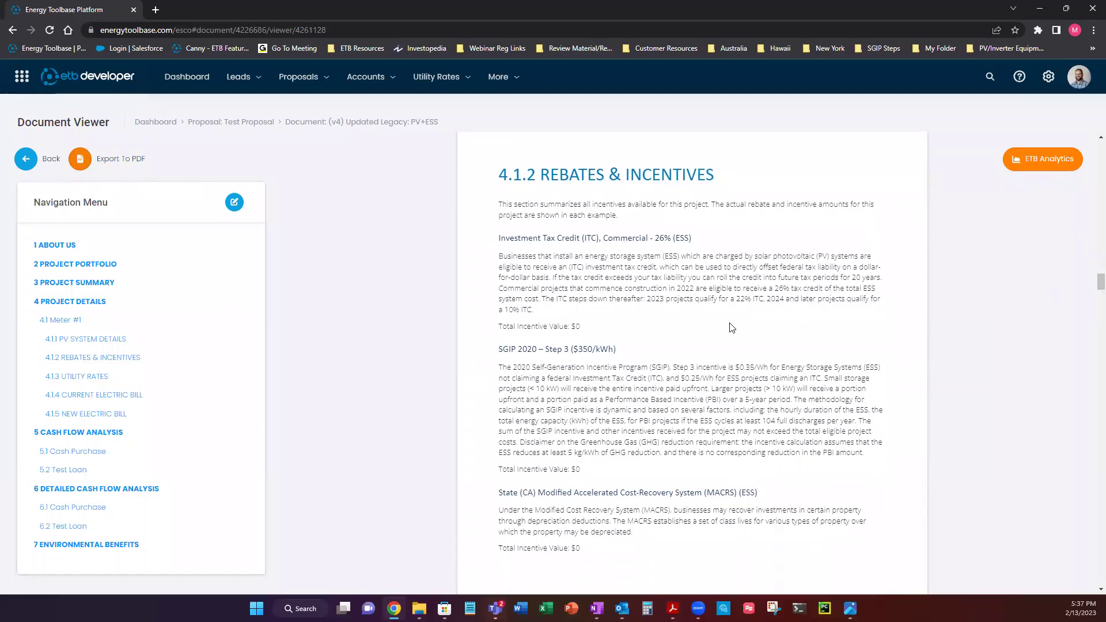
scroll(557, 288, down, 15)
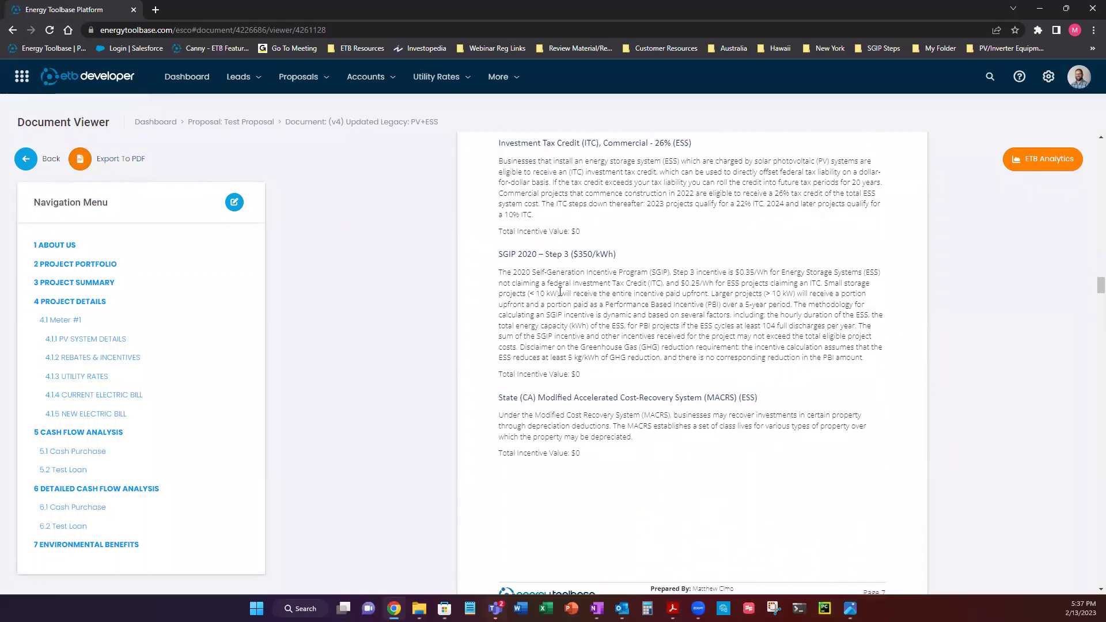
scroll(552, 300, down, 2)
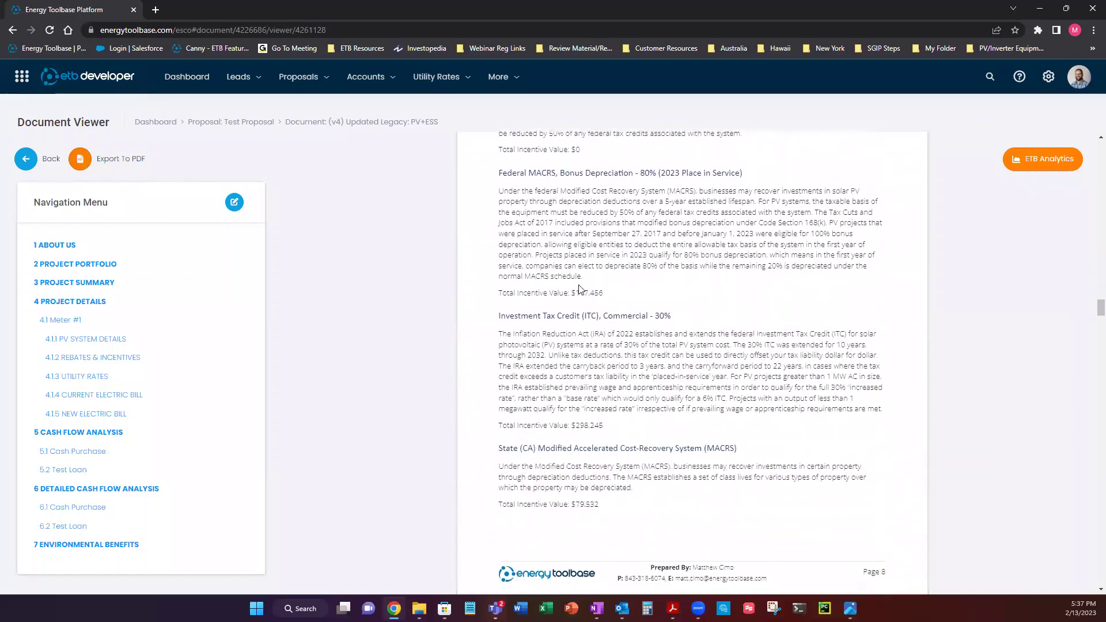
drag(575, 293, 609, 298)
drag(572, 426, 603, 425)
drag(569, 505, 614, 507)
drag(488, 340, 606, 426)
Scroll to the utility rates page and check the GS-2-TOU rate column
scroll(644, 432, down, 7)
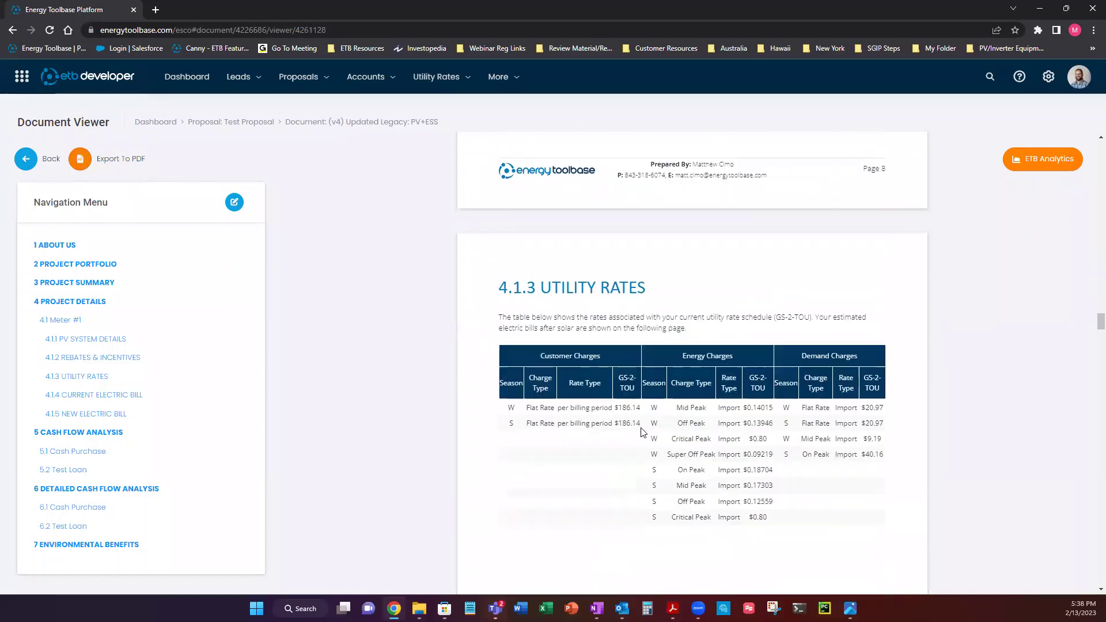
scroll(640, 424, down, 2)
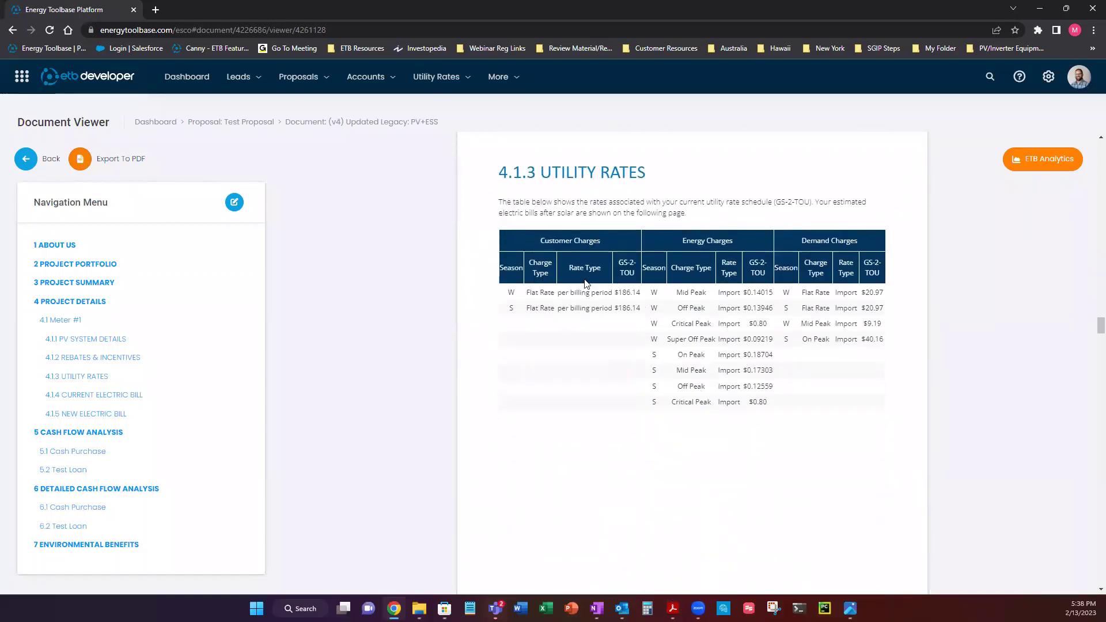
drag(636, 283, 622, 261)
click(623, 264)
Check the $209,529 current bill, $118,238 new bill and $91,291 savings, then reach 5.1 Cash Purchase
scroll(849, 368, down, 10)
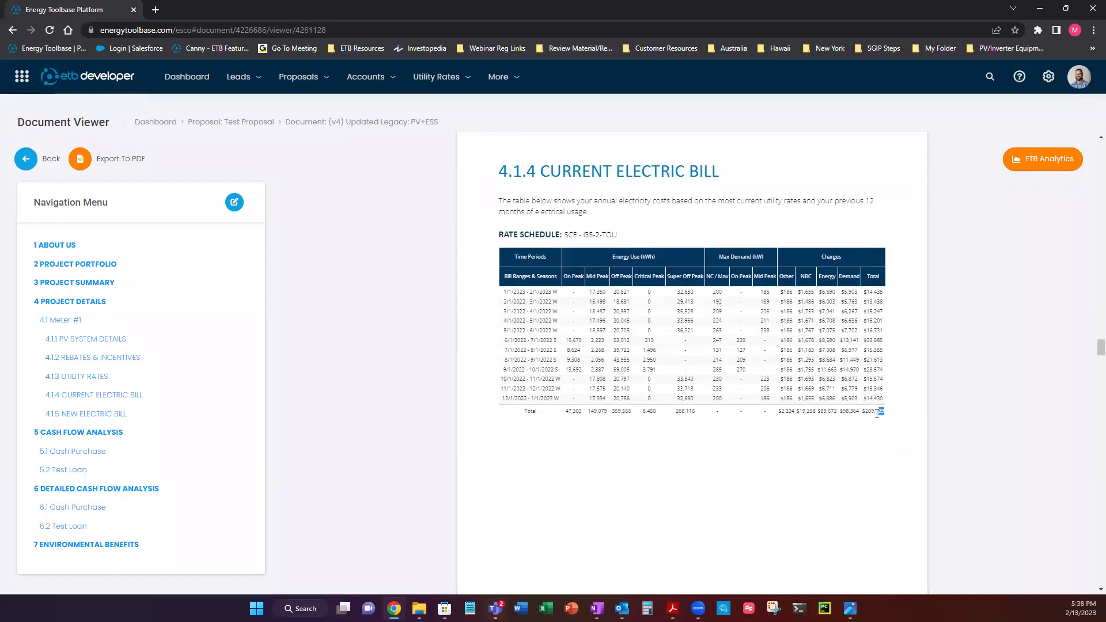
drag(877, 414, 866, 420)
click(865, 433)
drag(891, 418, 866, 417)
scroll(847, 427, down, 10)
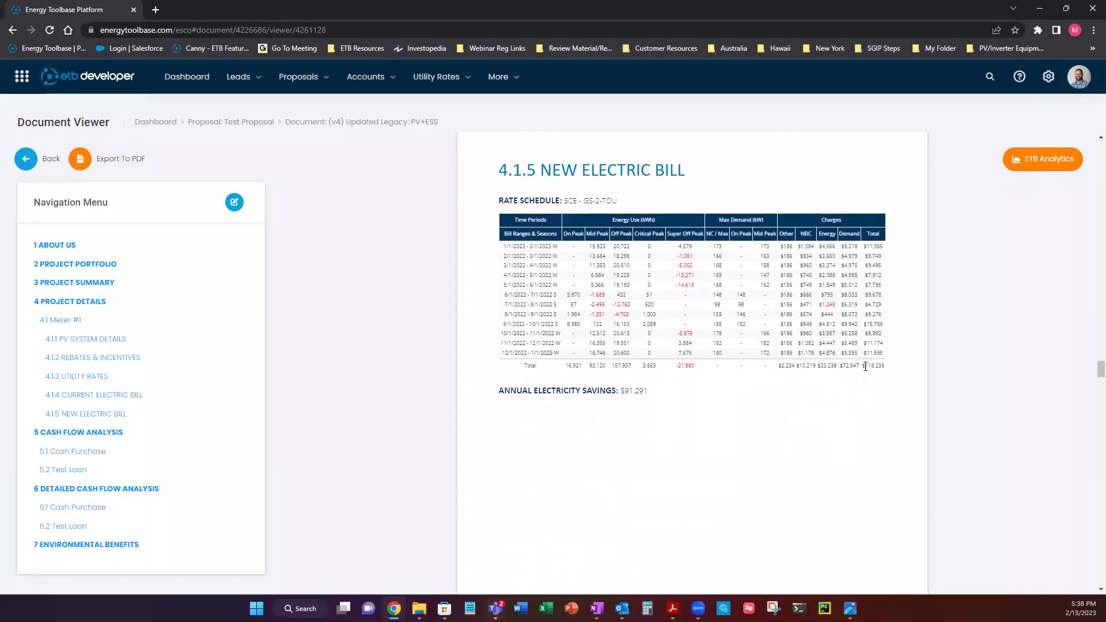
drag(865, 366, 888, 367)
click(888, 380)
drag(618, 390, 649, 391)
scroll(672, 430, down, 10)
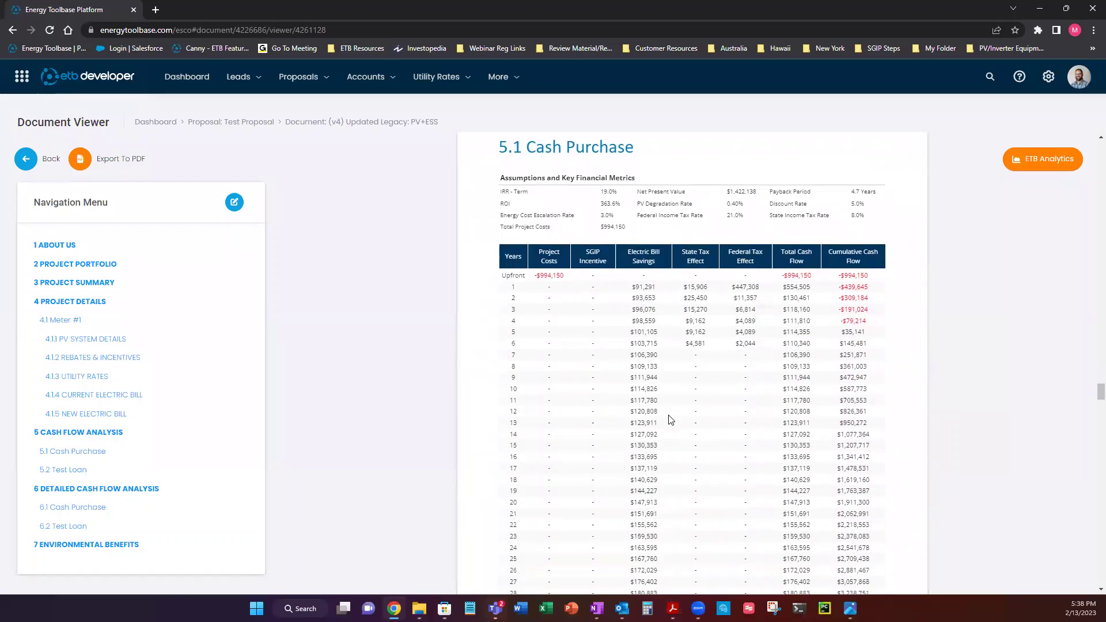
Check the -$994,150 upfront cost and year-1 $91,291 savings, $15,906 state and $447,308 federal tax effects
scroll(670, 420, up, 1)
drag(569, 304, 535, 299)
click(545, 308)
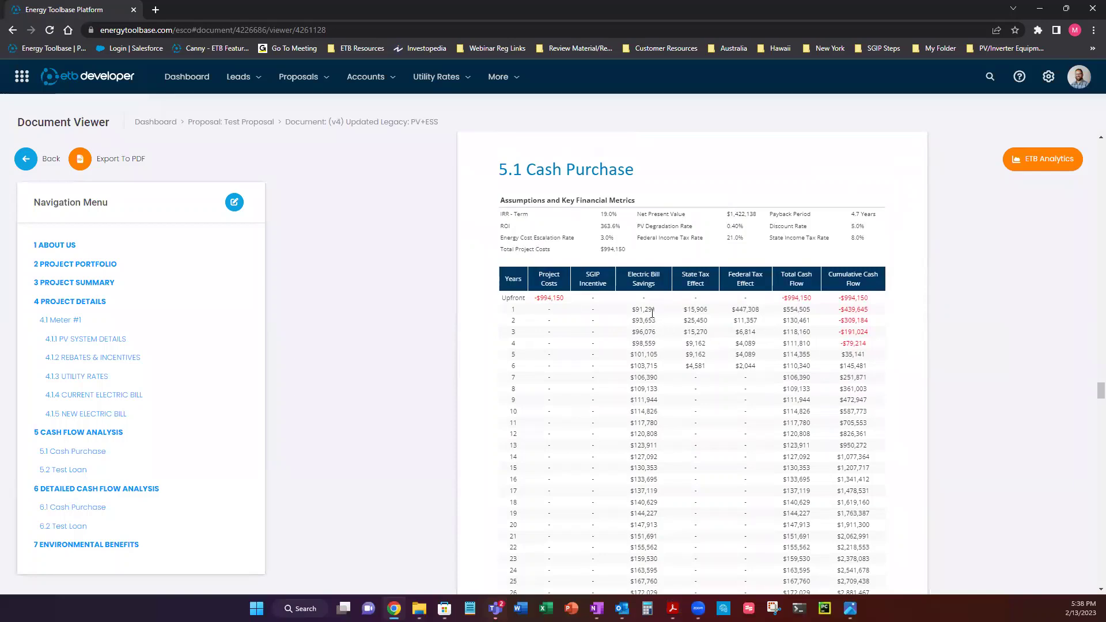
drag(652, 312, 634, 311)
drag(712, 310, 684, 310)
drag(759, 310, 731, 312)
click(775, 335)
Review cumulative cash flow: -$439,645 in year 1, $35,141 in year 5, $3,614,403 final
drag(869, 298, 844, 298)
click(874, 302)
drag(835, 311, 867, 309)
click(878, 327)
drag(869, 354, 844, 362)
click(843, 362)
scroll(877, 468, down, 5)
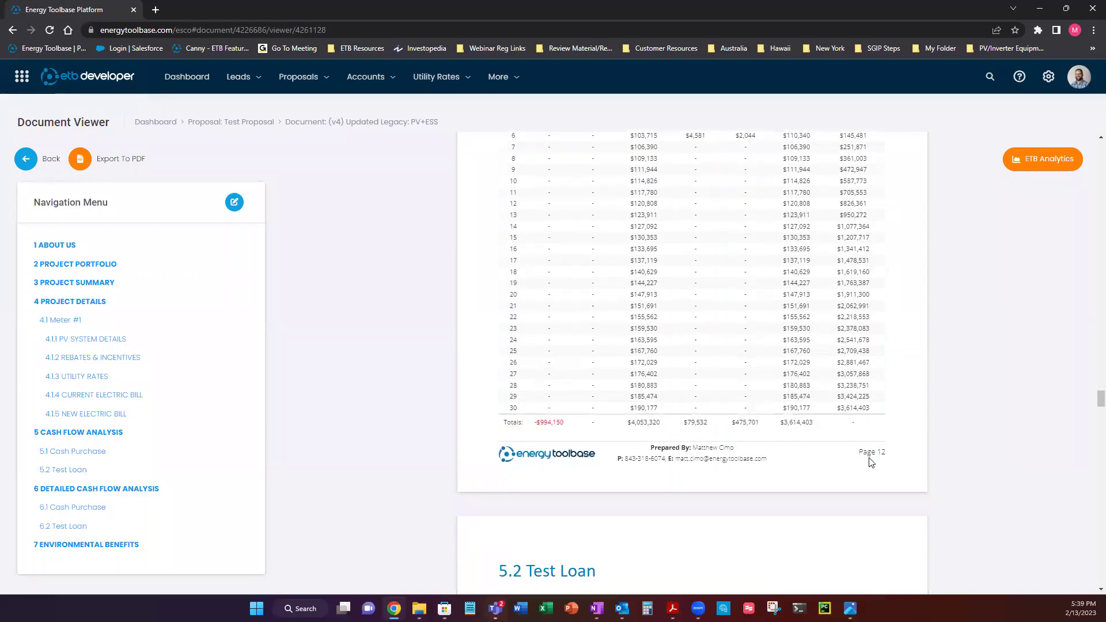
drag(871, 352, 838, 352)
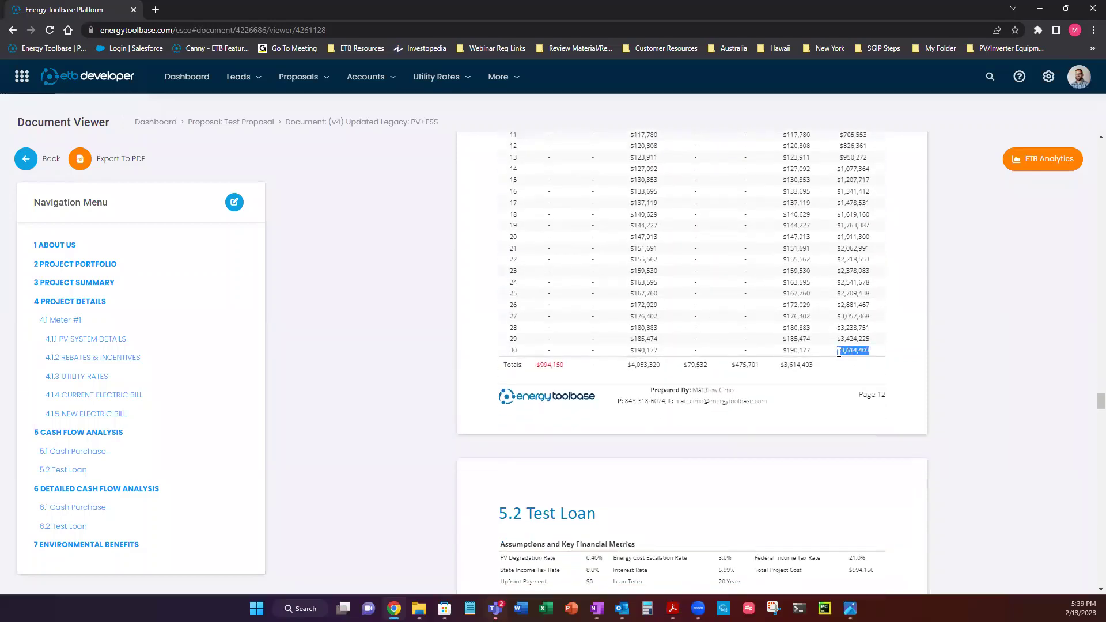
click(830, 399)
On 5.2 Test Loan, check the -$85,400 year-1 financing payment and $469,105 cumulative cash flow
scroll(799, 387, down, 5)
scroll(786, 385, down, 1)
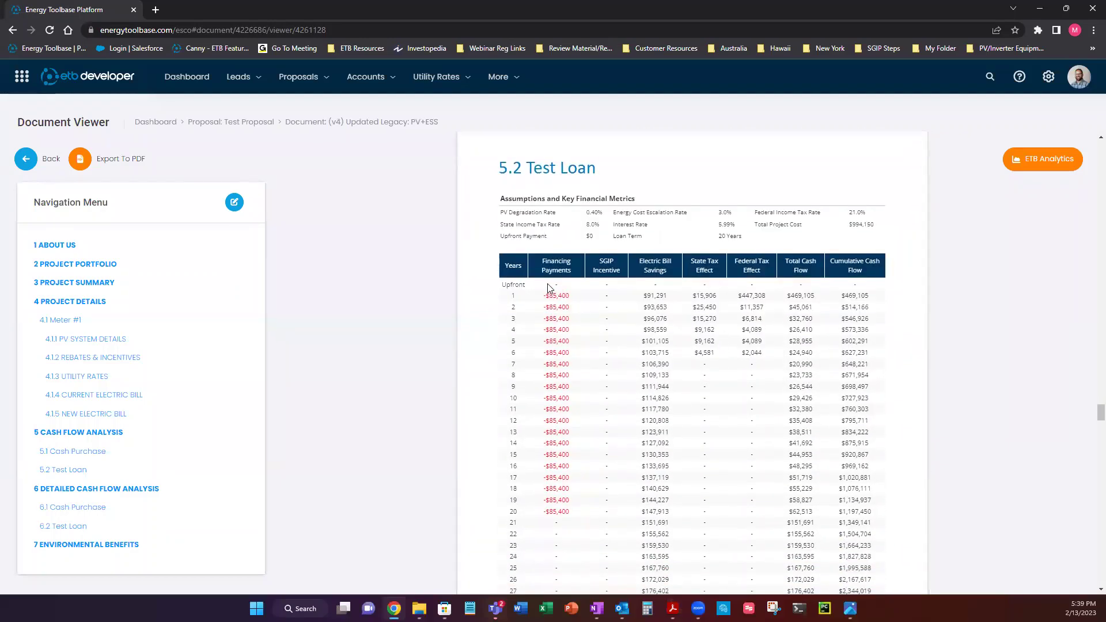
drag(550, 287, 574, 288)
click(566, 296)
double_click(552, 297)
click(578, 303)
drag(872, 297, 845, 296)
click(885, 357)
scroll(1091, 417, down, 2)
scroll(1091, 416, up, 2)
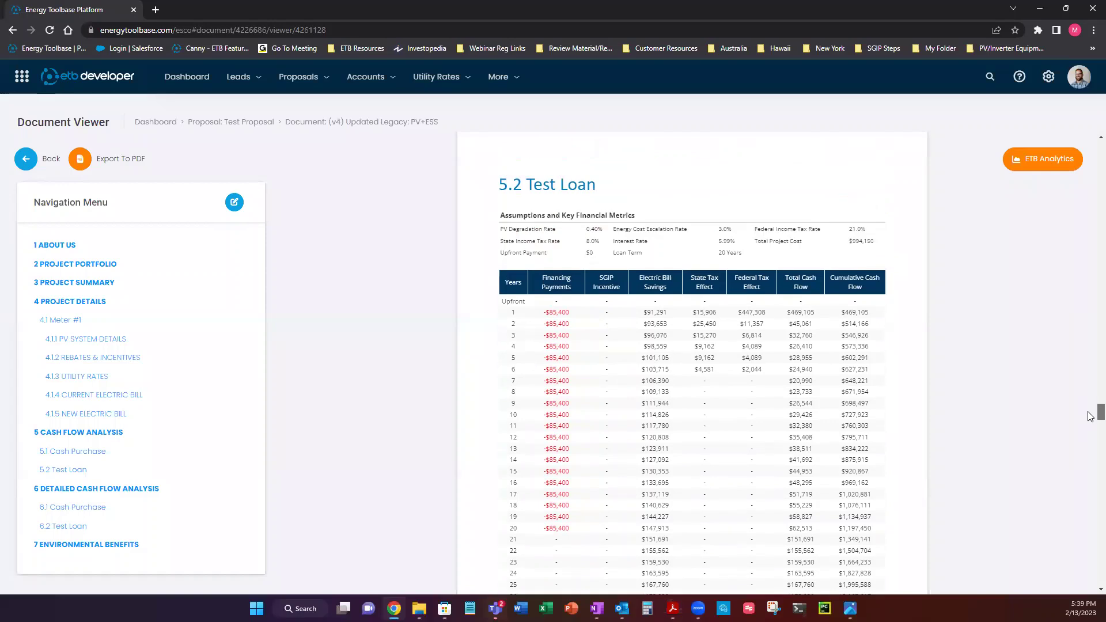